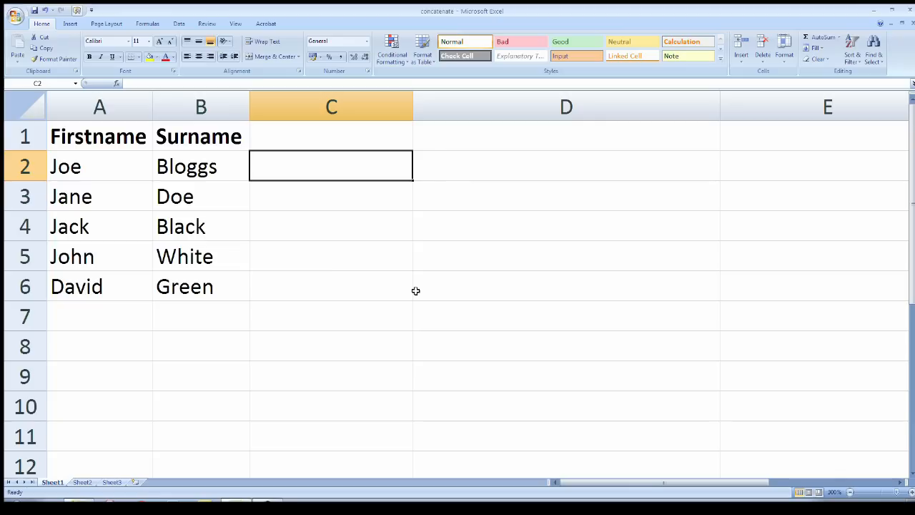
left_click(98, 105)
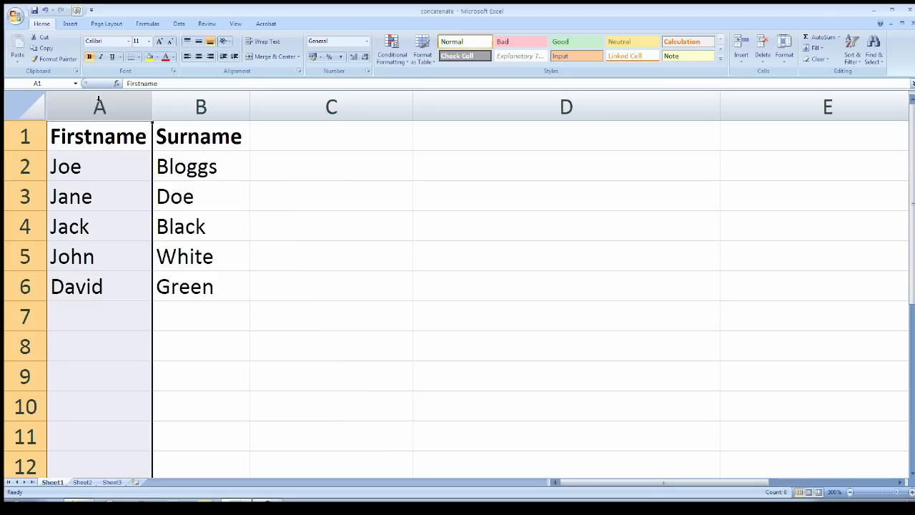
left_click(187, 103)
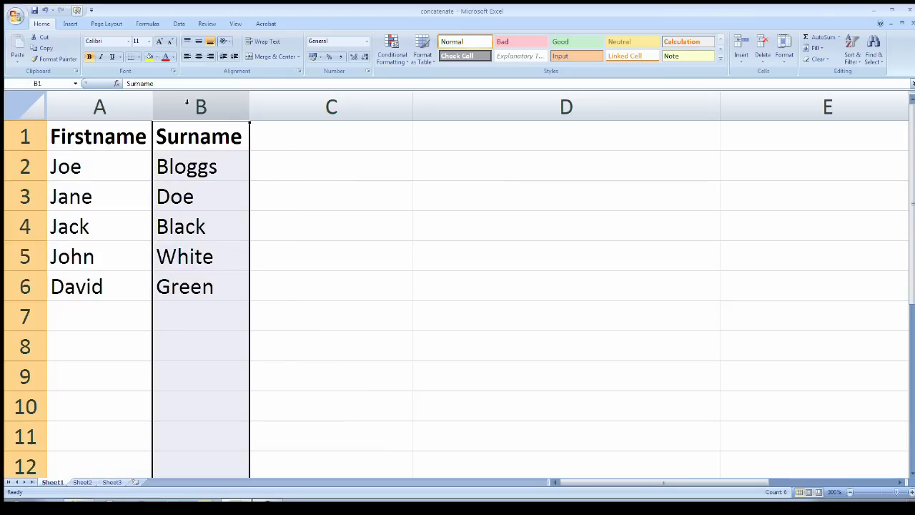
left_click(294, 104)
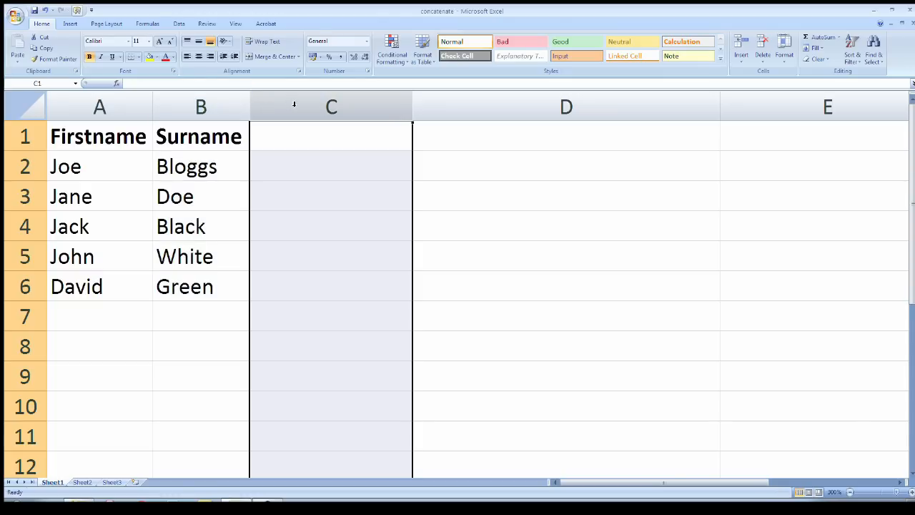
Enter the formula =concatenate(A2,B2) in cell C2 to join the first name and surname
left_click(310, 169)
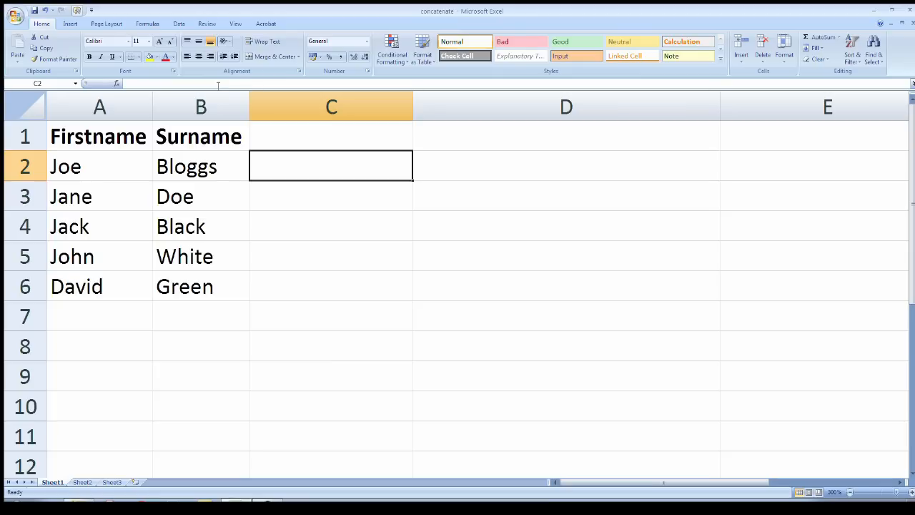
left_click(216, 83)
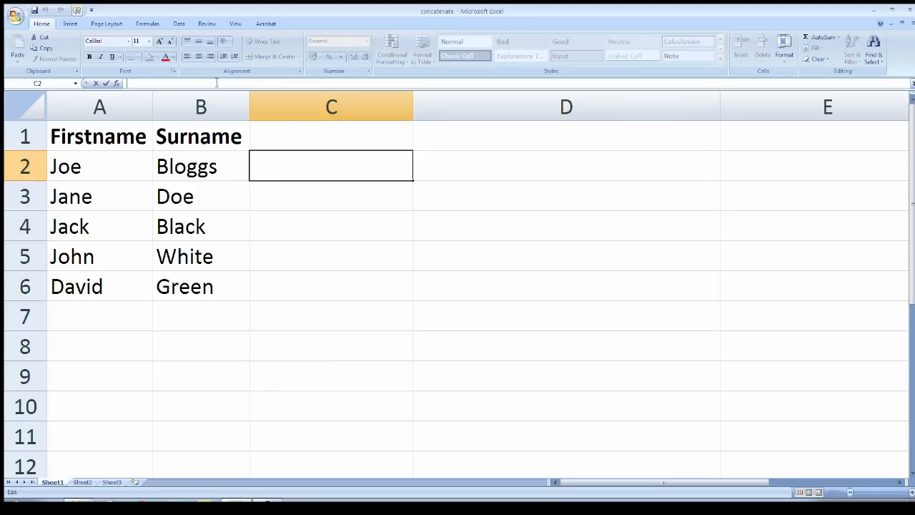
type("=c")
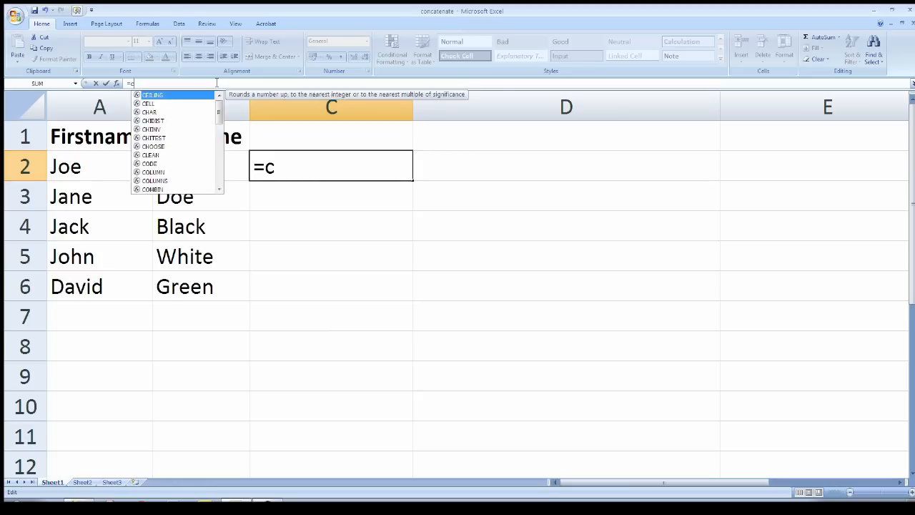
type("oncatenate")
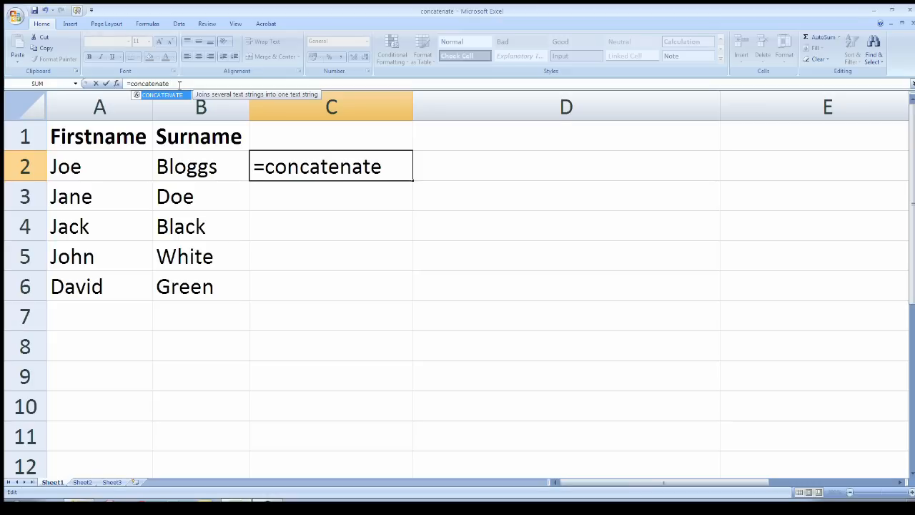
type("(")
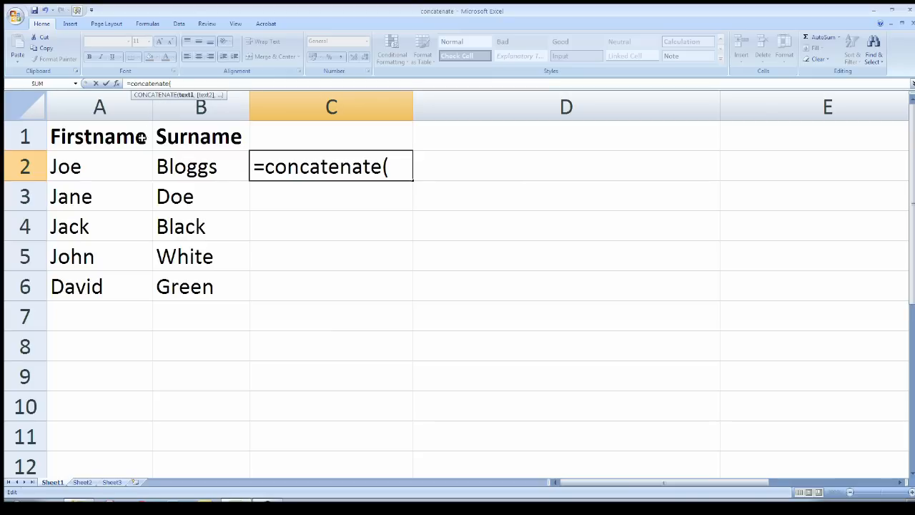
left_click(114, 162)
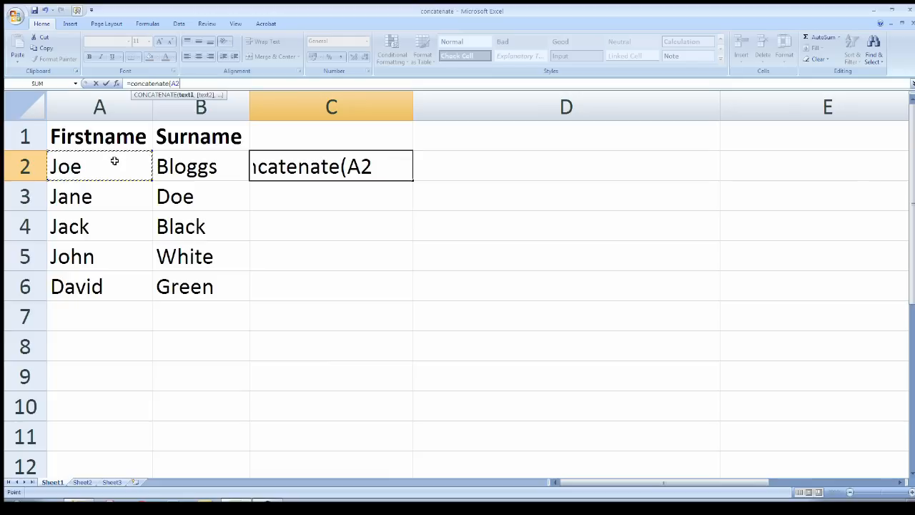
type(",")
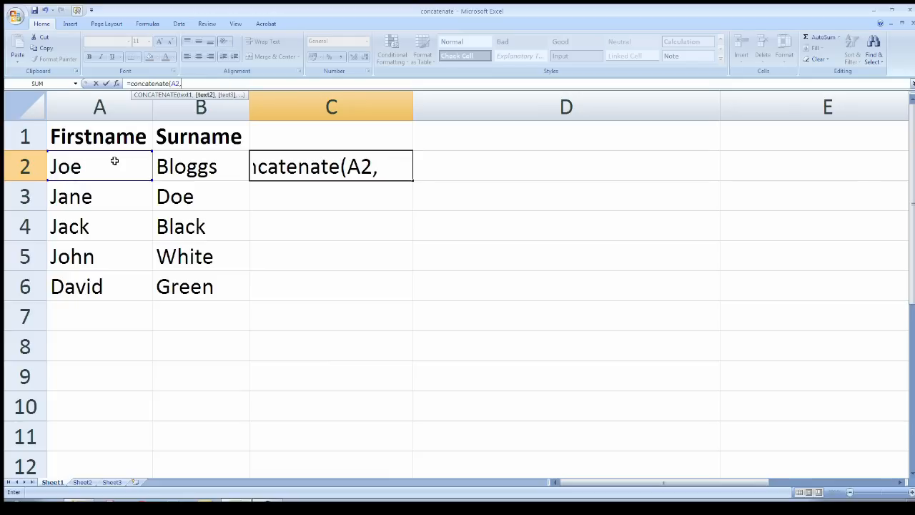
left_click(201, 166)
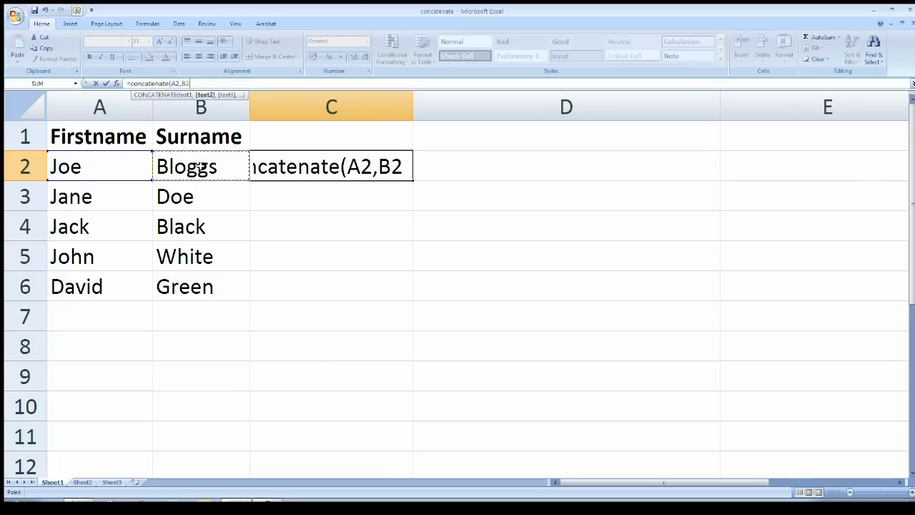
type(")")
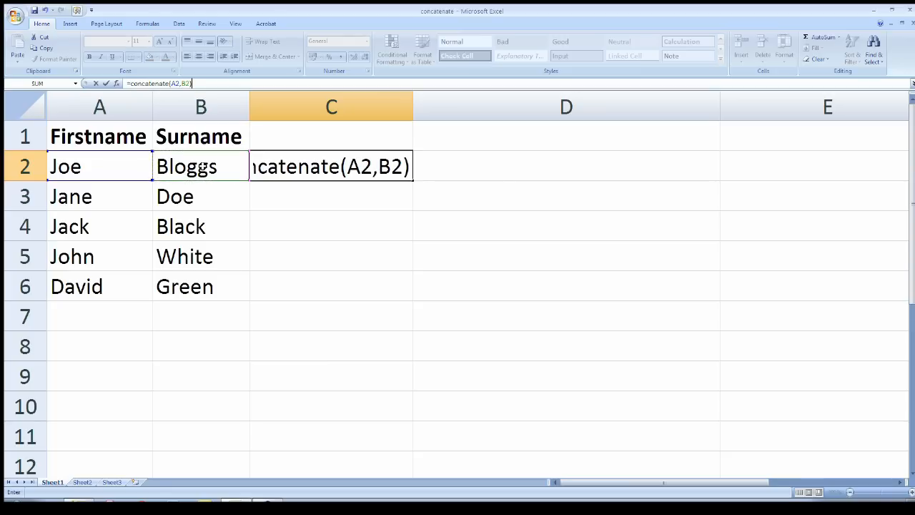
key("Return")
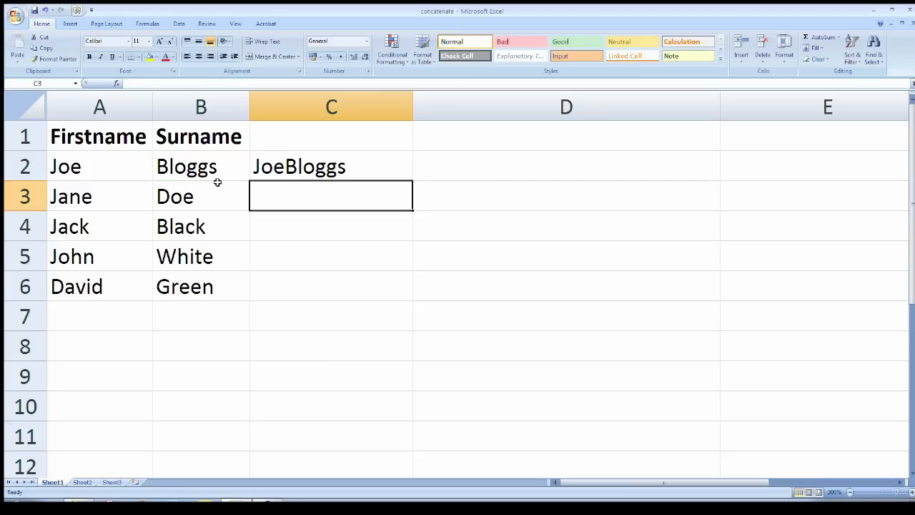
Add a space between the two names in C2 by changing its formula to =CONCATENATE(A2," ",B2)
left_click(291, 169)
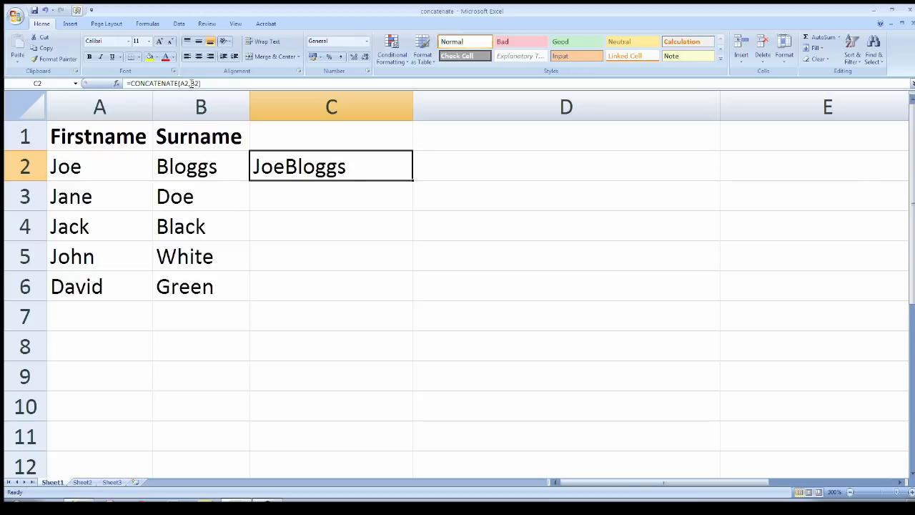
left_click(191, 84)
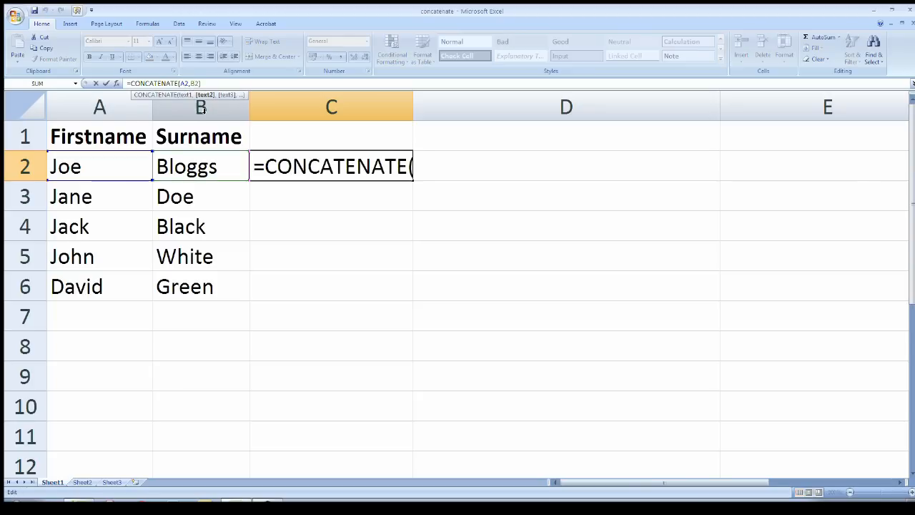
type("\" \"")
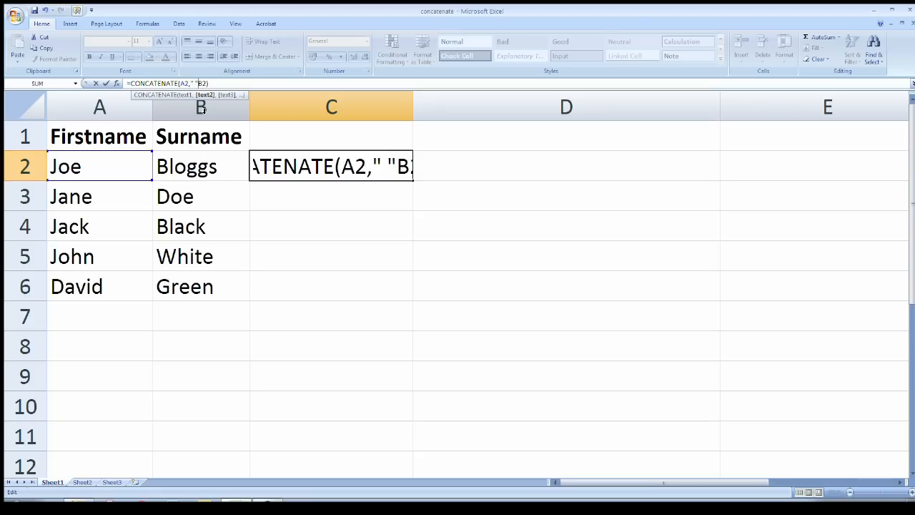
type(",")
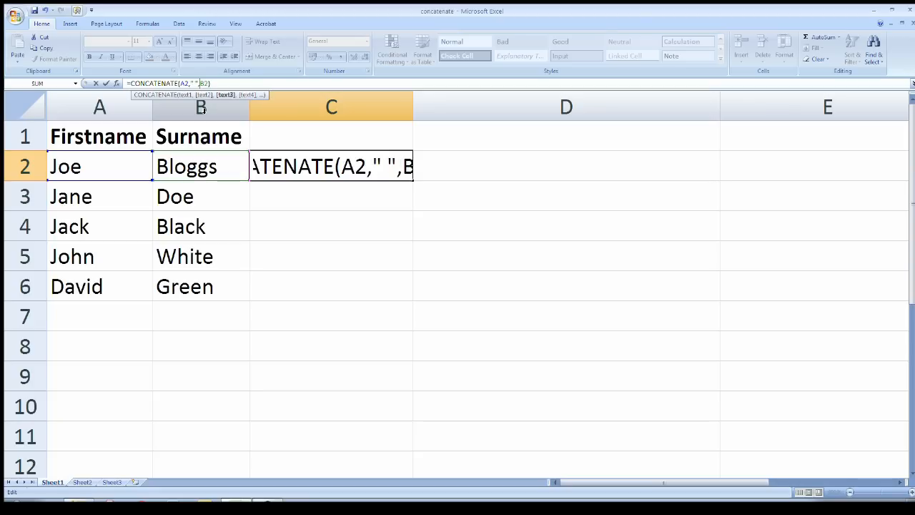
key("Return")
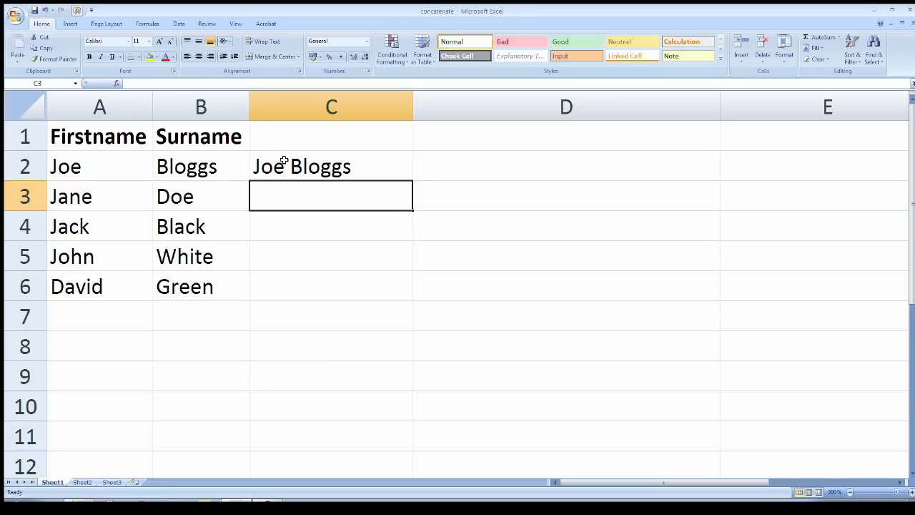
Copy the name-joining formula from C2 down through C6
left_click(343, 174)
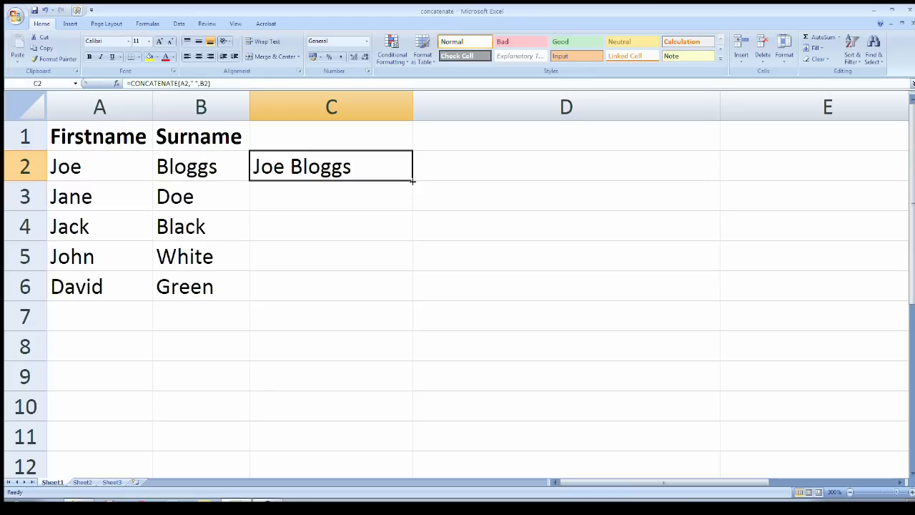
left_click_drag(412, 182, 406, 299)
left_click(433, 323)
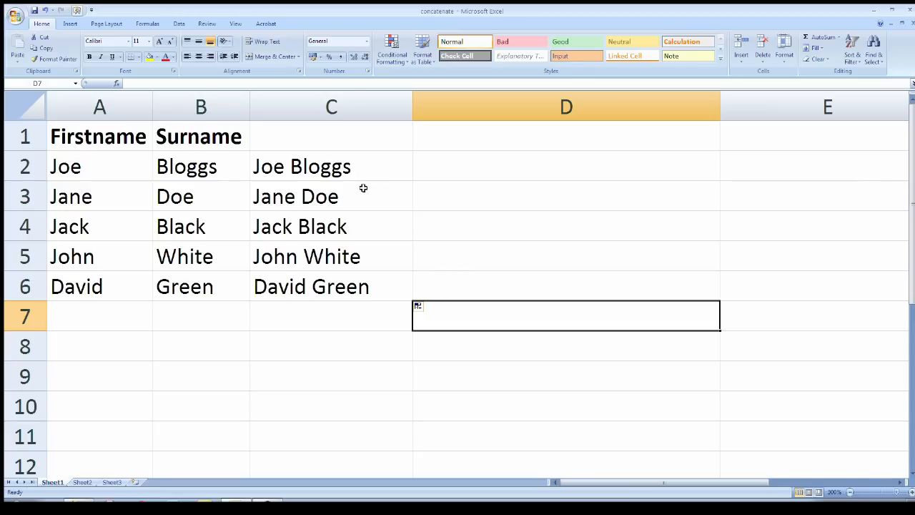
Replace the combined names in column C with an Age column: heading Age in C1, values 25, 45, 36, 78 and 14 in C2:C6
left_click_drag(360, 166, 360, 286)
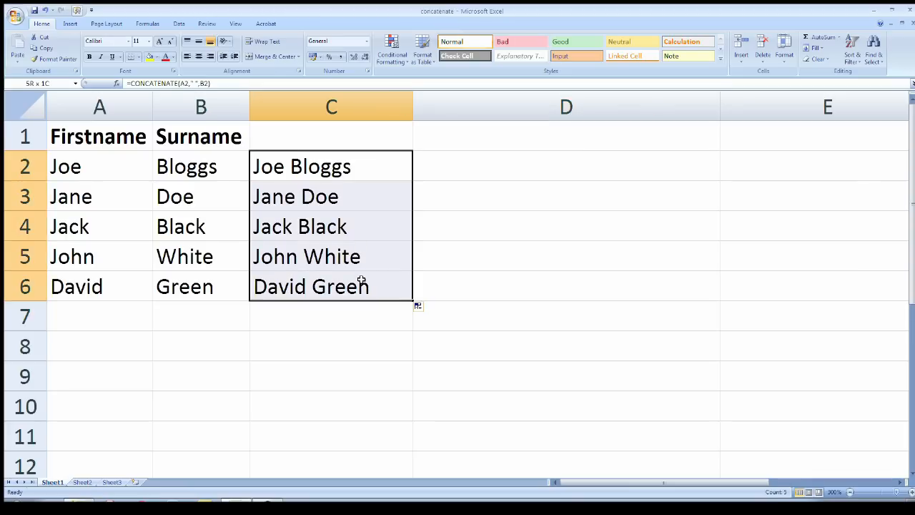
key("Delete")
left_click(345, 141)
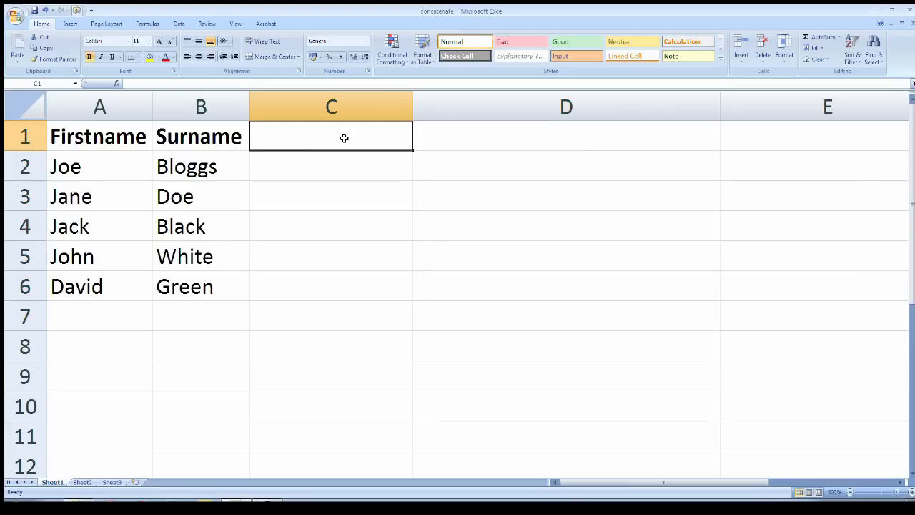
type("Age")
key("Return")
type("25")
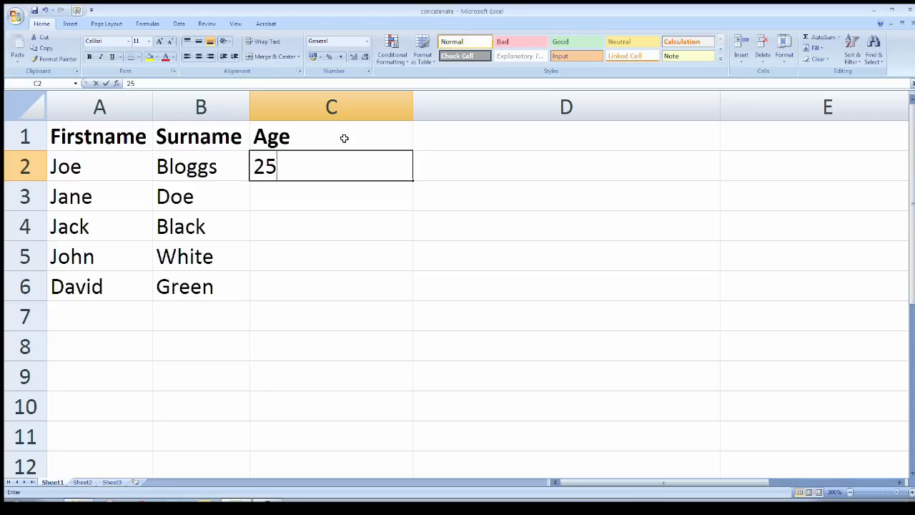
key("Return")
type("45")
key("Return")
type("36")
key("Return")
type("78")
key("Return")
type("14")
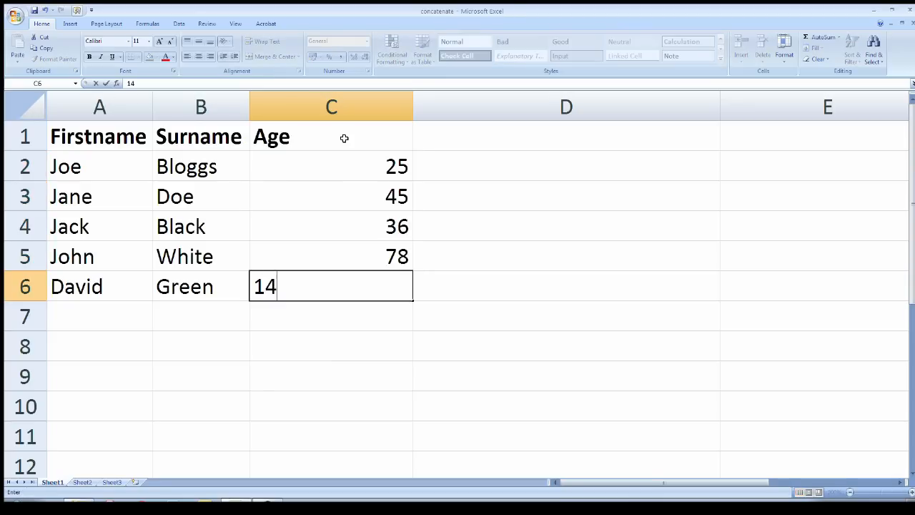
key("Return")
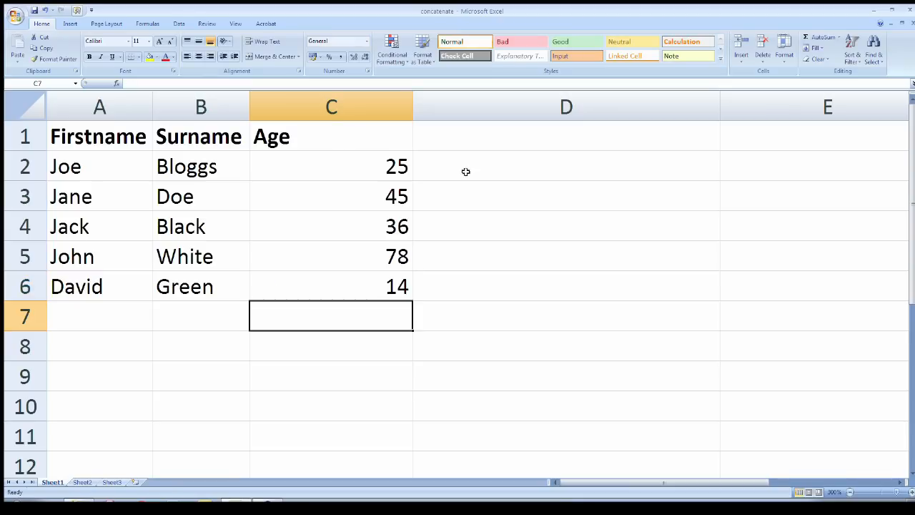
Enter the formula =concatenate(A2," ",B2," ","-"," ",C2) in cell D2 to join first name, surname and age
left_click(552, 175)
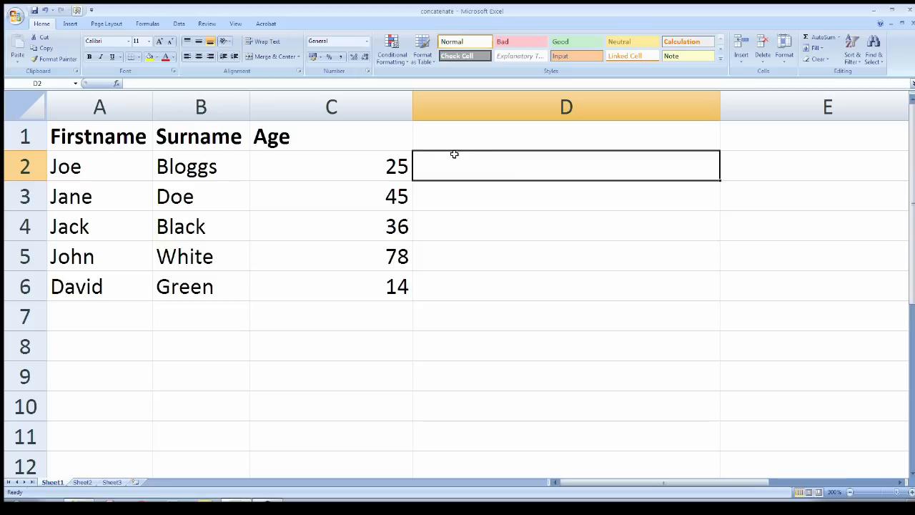
left_click(191, 85)
type("=concatenate")
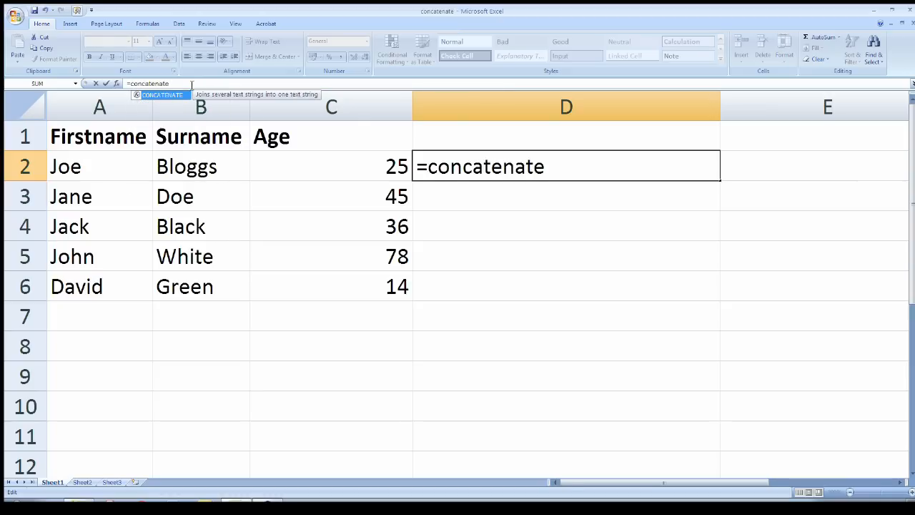
type("(")
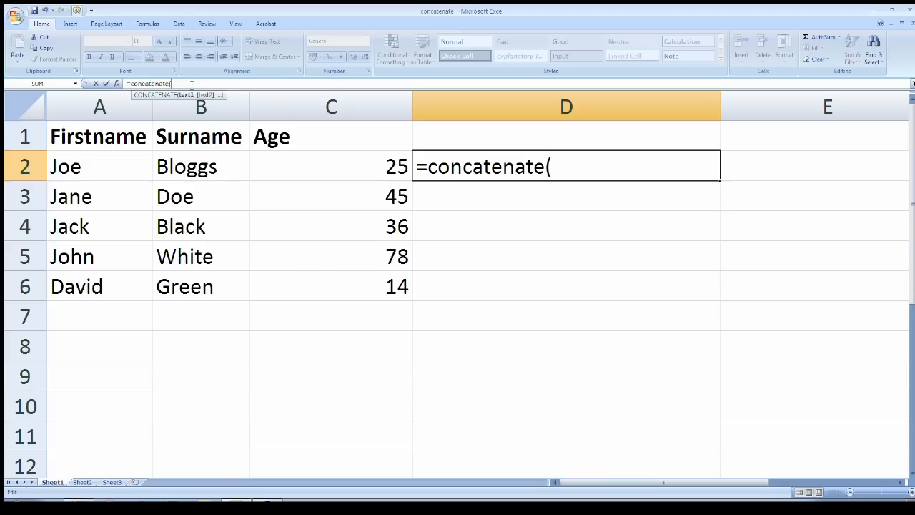
left_click(115, 163)
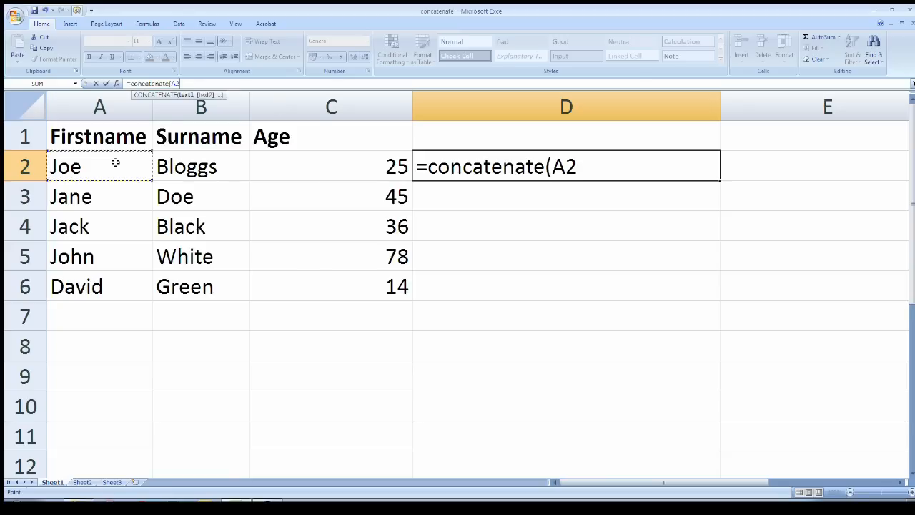
type(",")
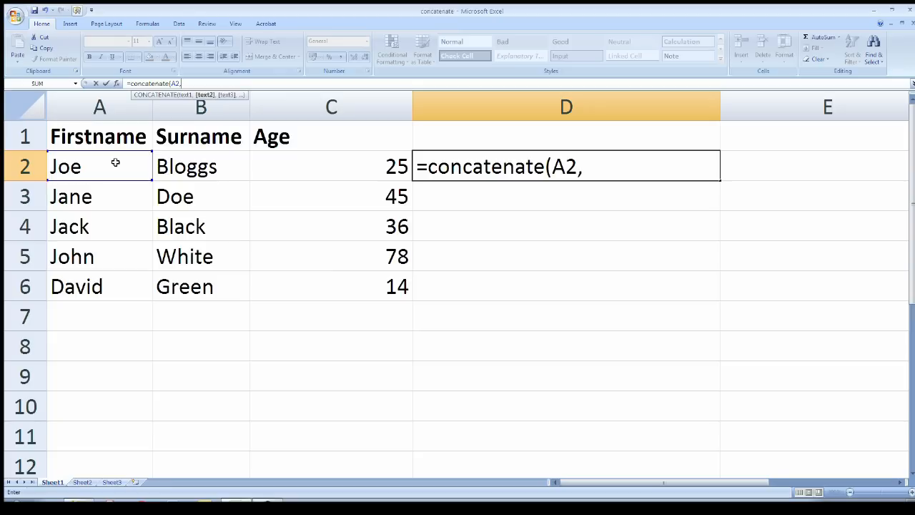
type("\" \",")
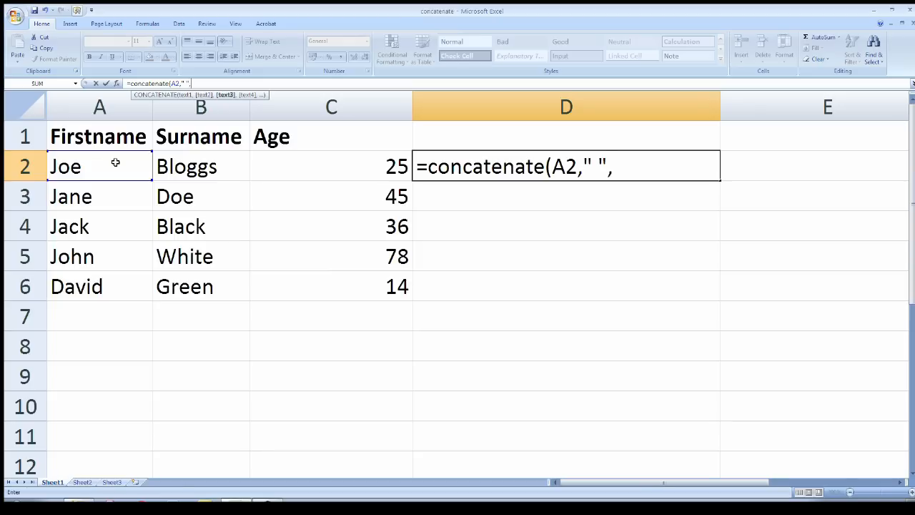
left_click(191, 167)
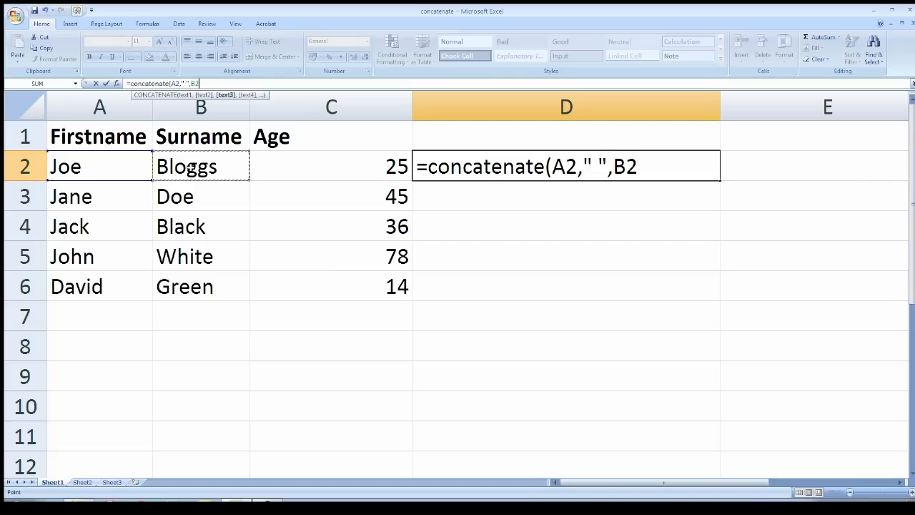
type(",")
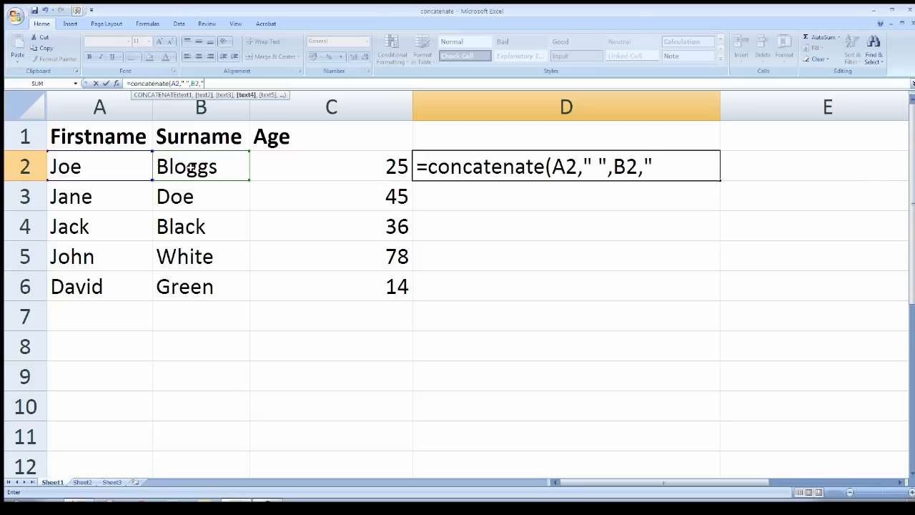
type("\" \",\"-\",")
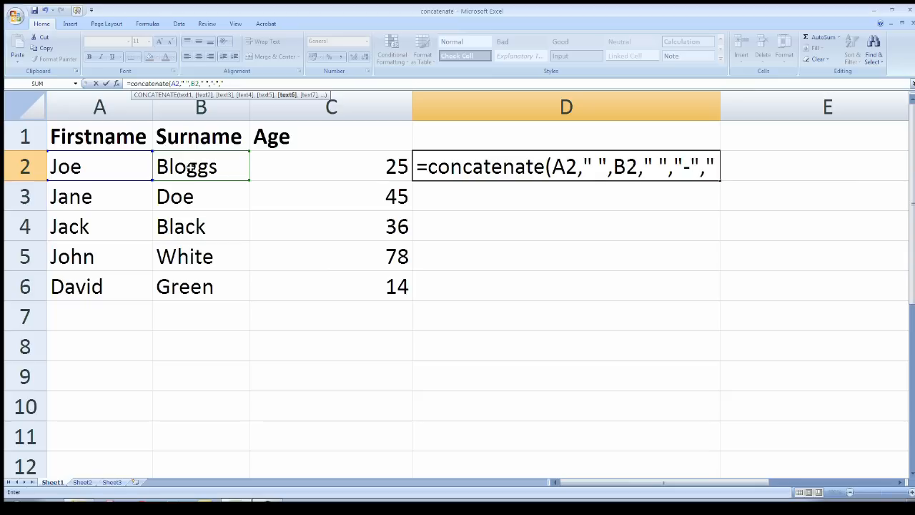
type("\" \",")
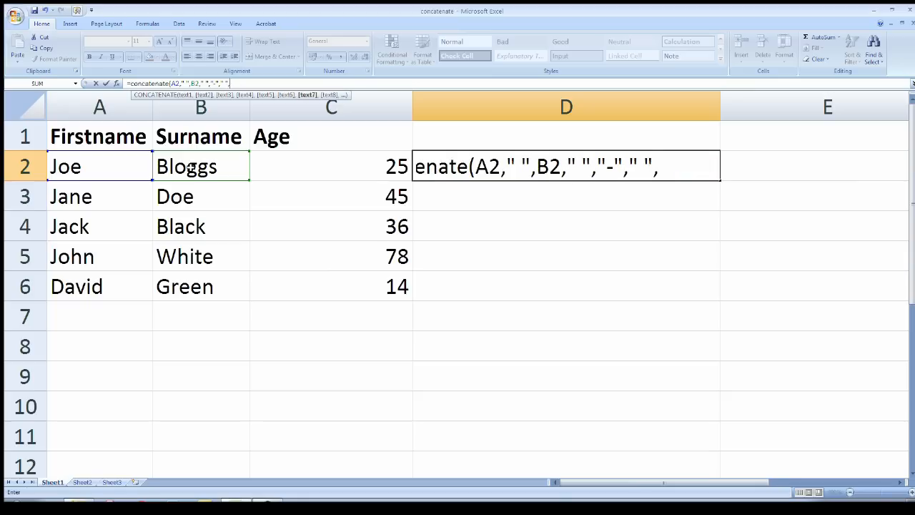
left_click(280, 168)
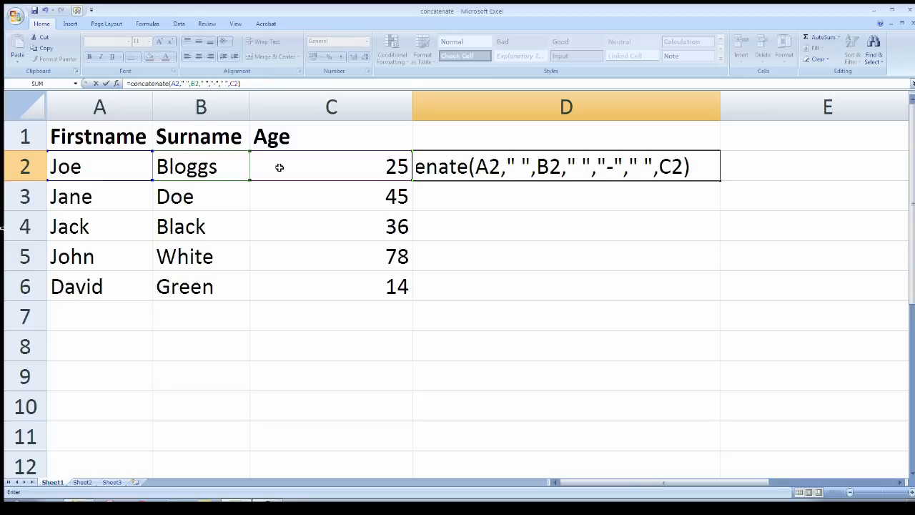
key("Return")
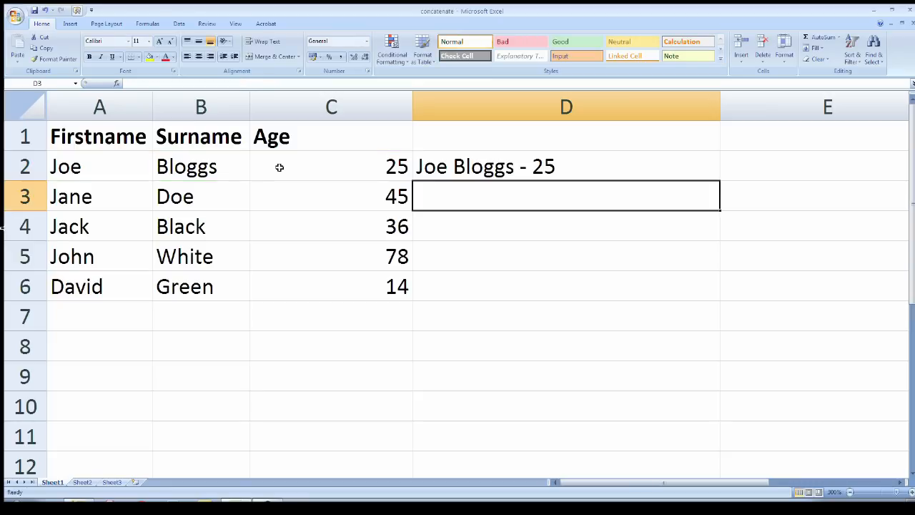
Copy the name-and-age formula from D2 down through D6
left_click(609, 171)
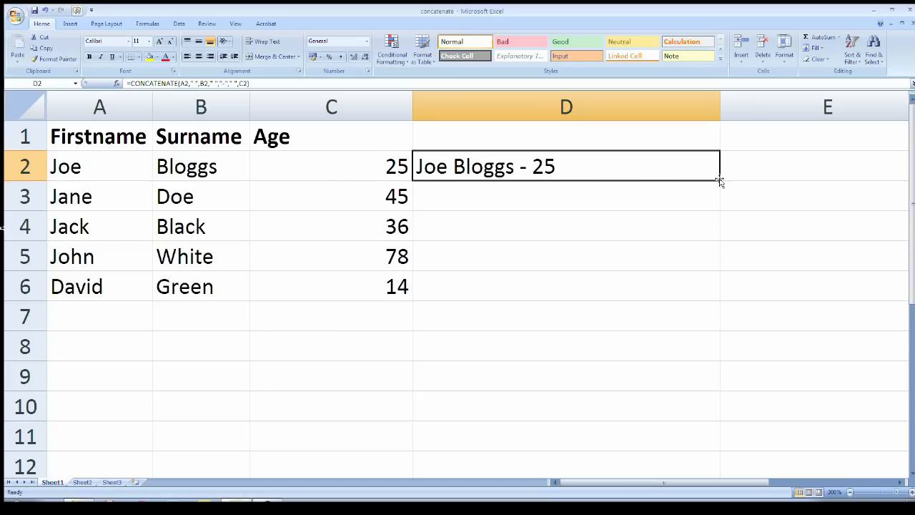
left_click_drag(720, 181, 721, 292)
left_click(631, 339)
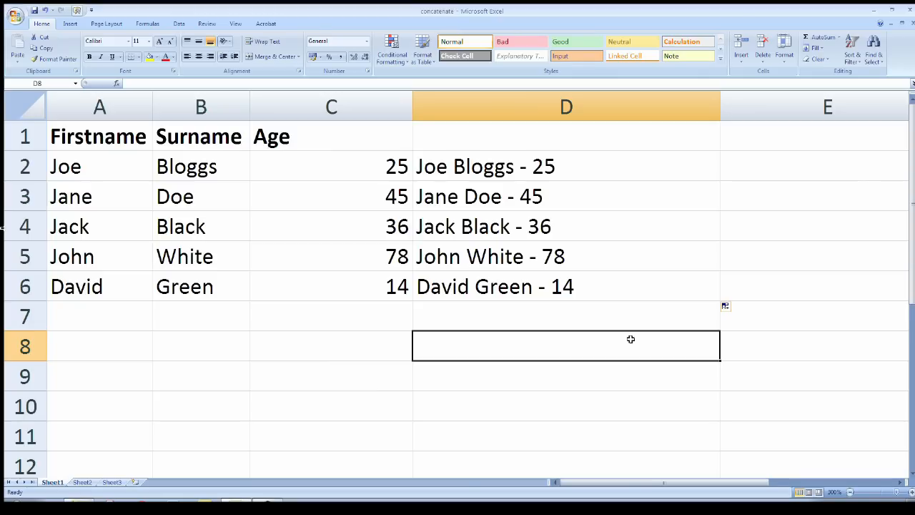
Test the D2 formula's link by changing the surname in B2 to fthfth and restoring the original surname
left_click(476, 172)
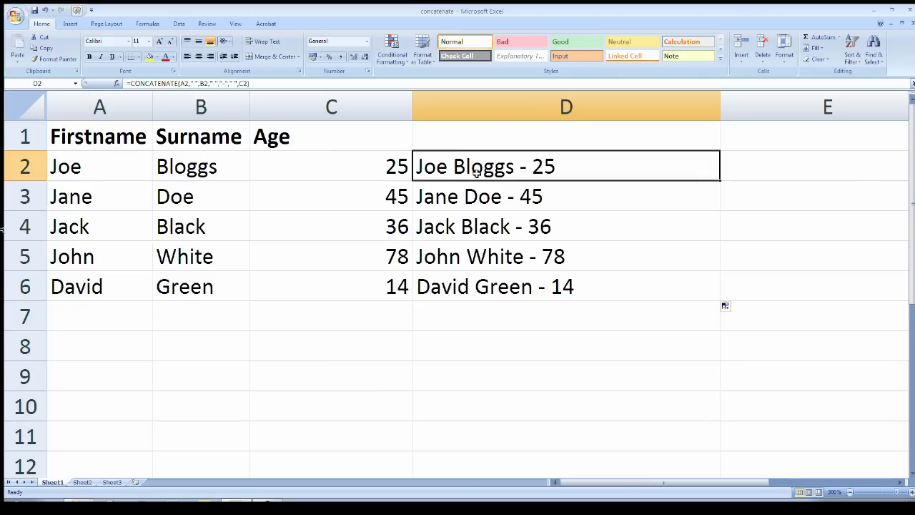
left_click(184, 168)
type("fthfth")
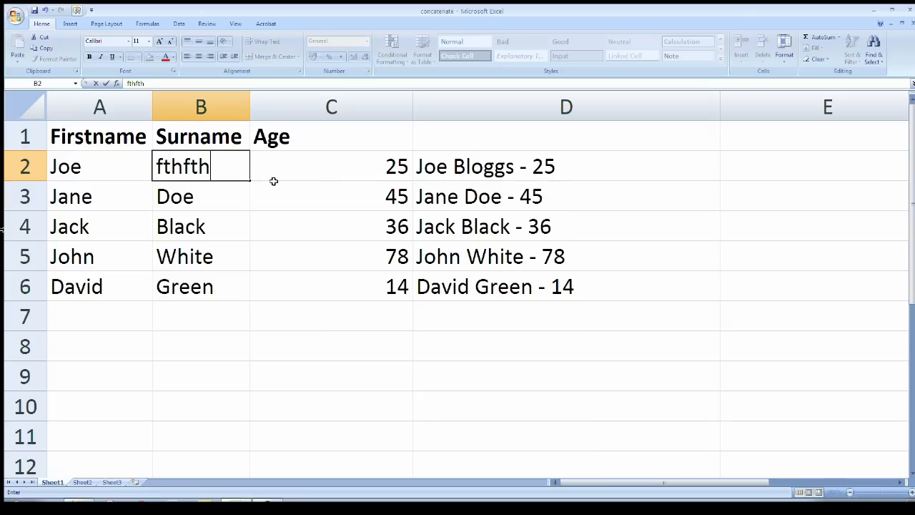
left_click(324, 197)
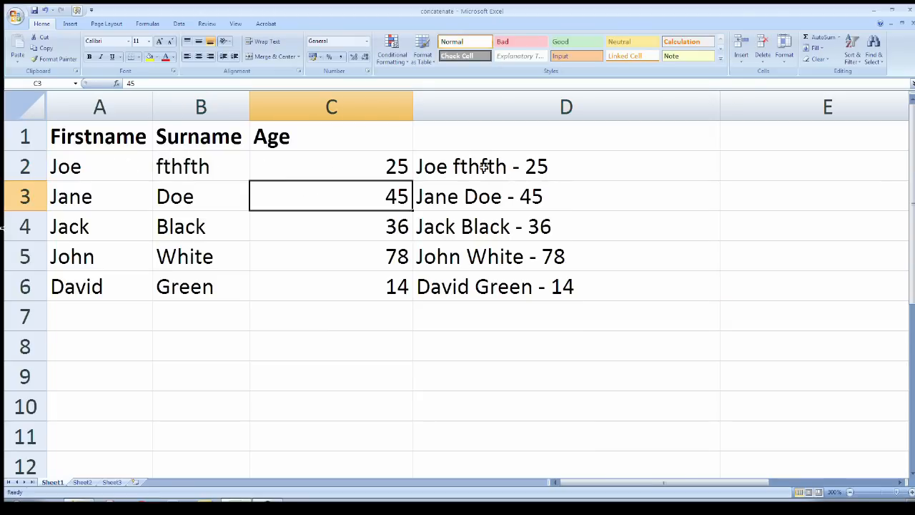
left_click(217, 170)
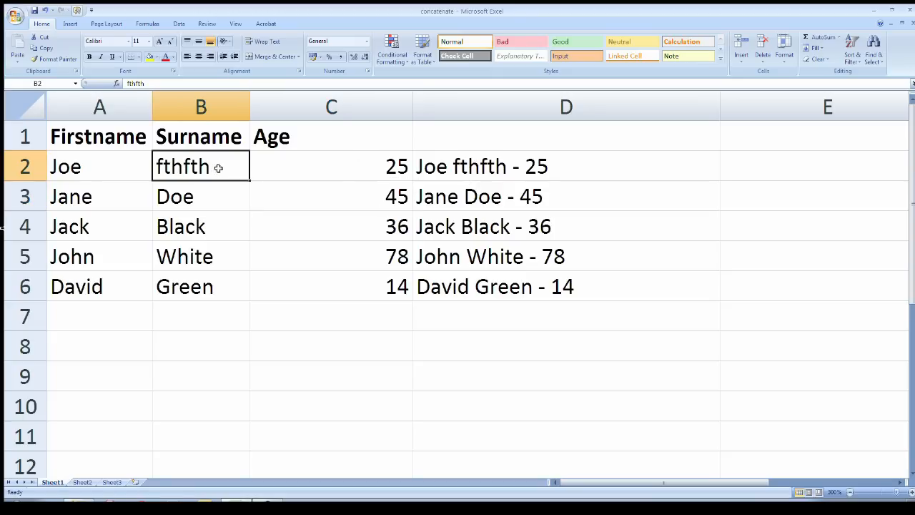
type("Bloggs")
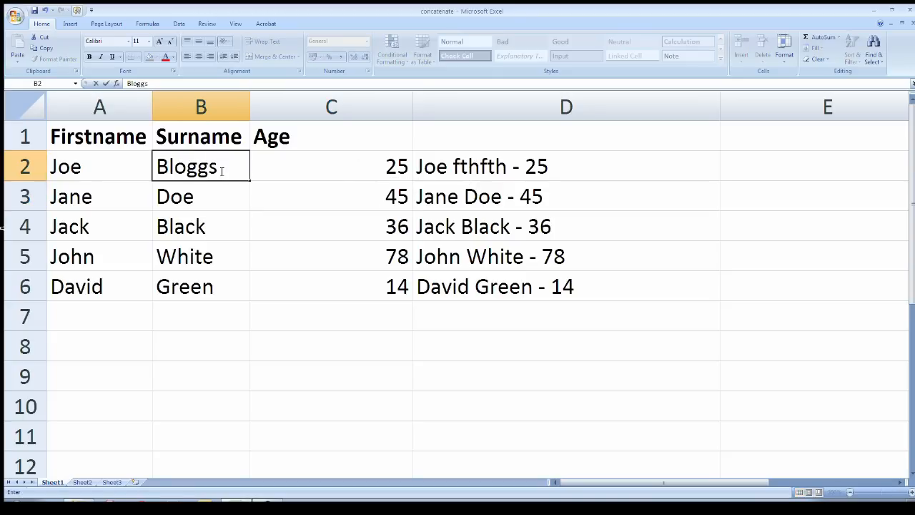
left_click(627, 170)
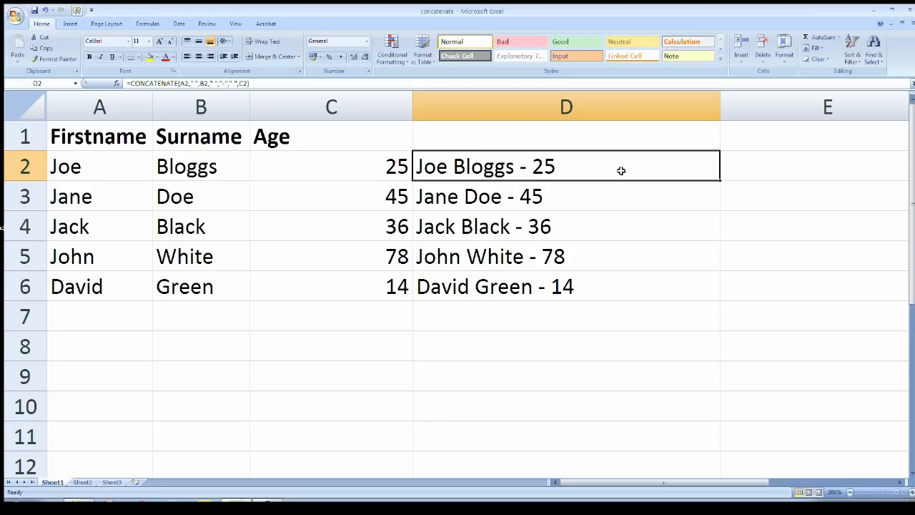
Copy the combined results in D2:D6 and paste them as values only into column E, starting at E2
left_click_drag(621, 171, 625, 284)
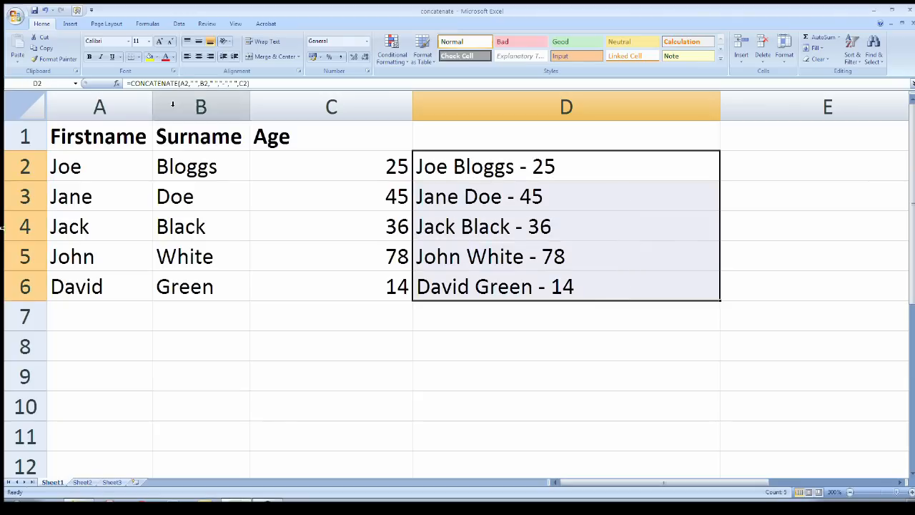
left_click(45, 49)
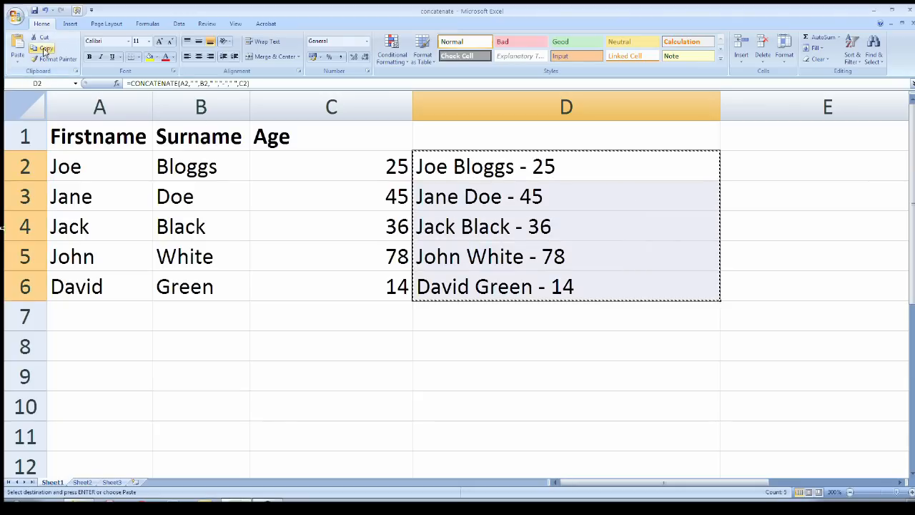
left_click(775, 171)
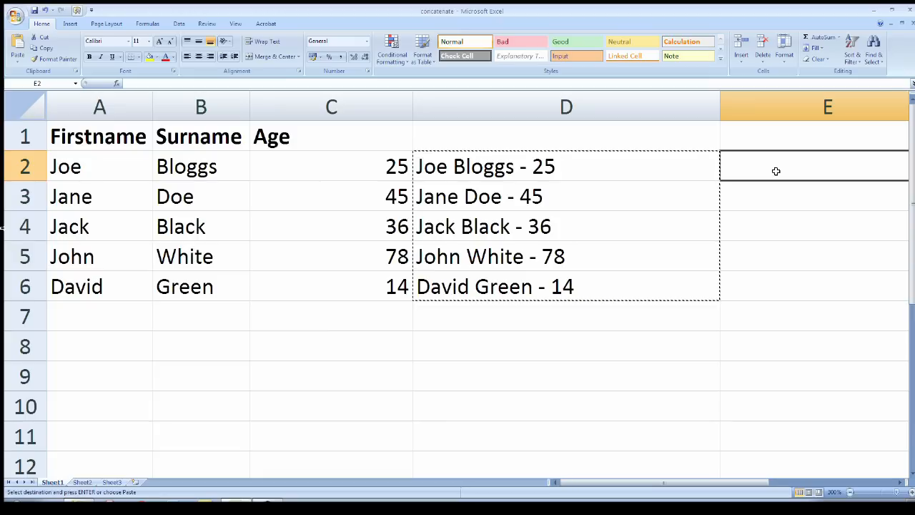
left_click(17, 57)
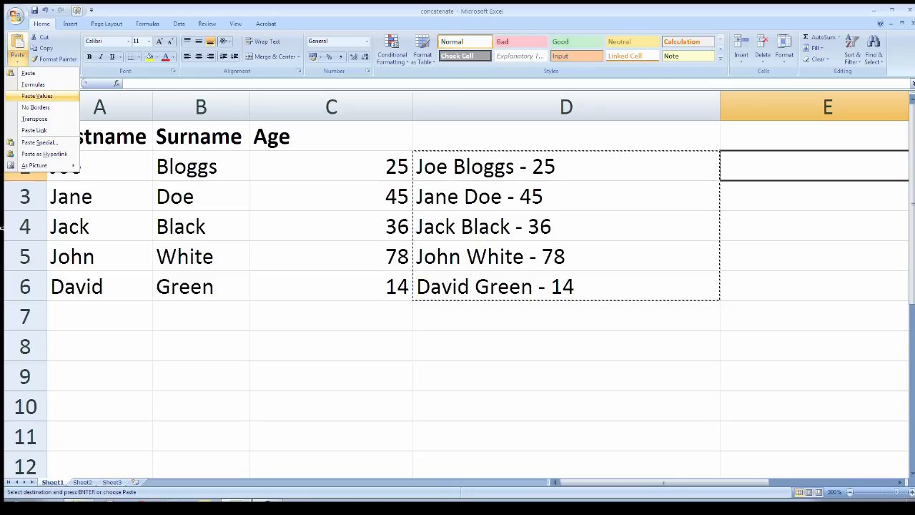
left_click(37, 96)
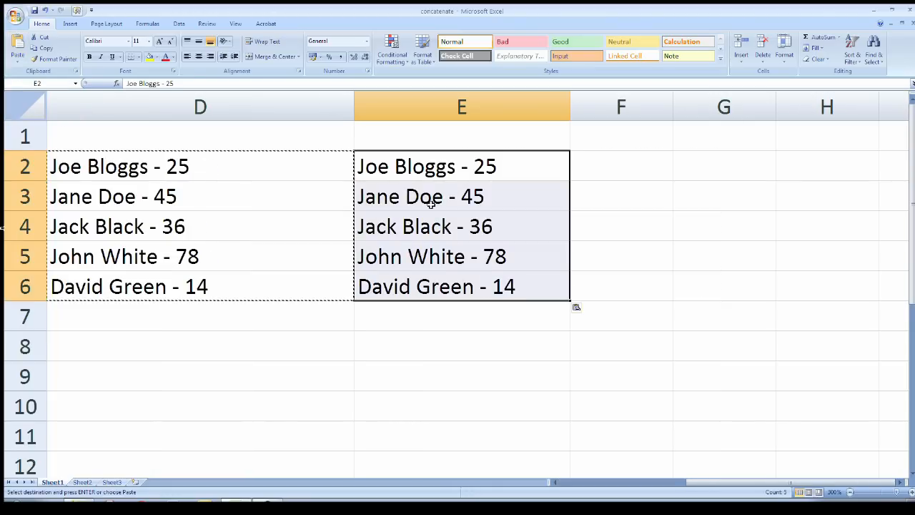
left_click(684, 239)
Change the age in C2 to 98 and compare the formula result in D2 with the pasted value in E2
left_click_drag(713, 484, 645, 484)
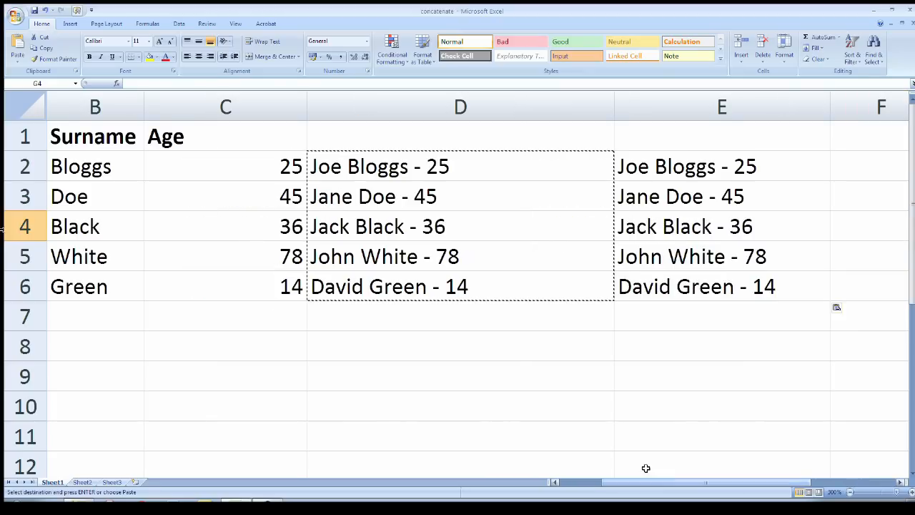
left_click(284, 165)
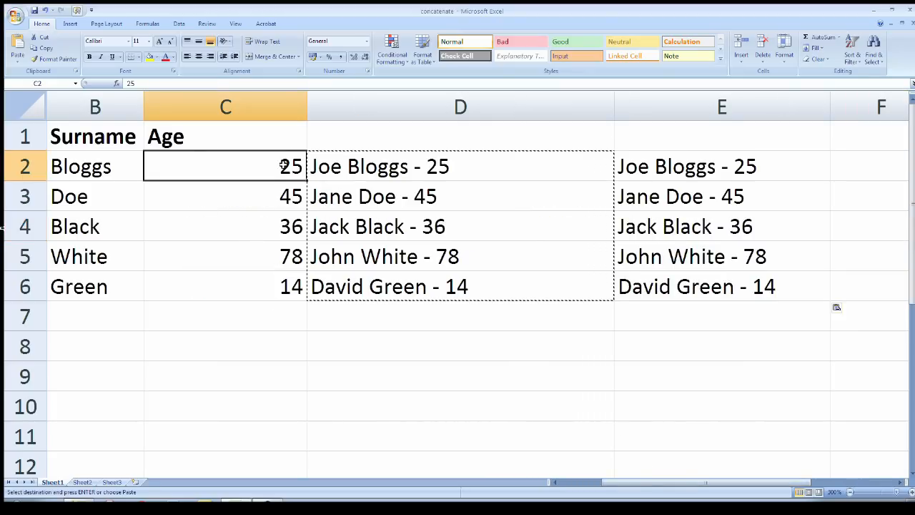
type("98")
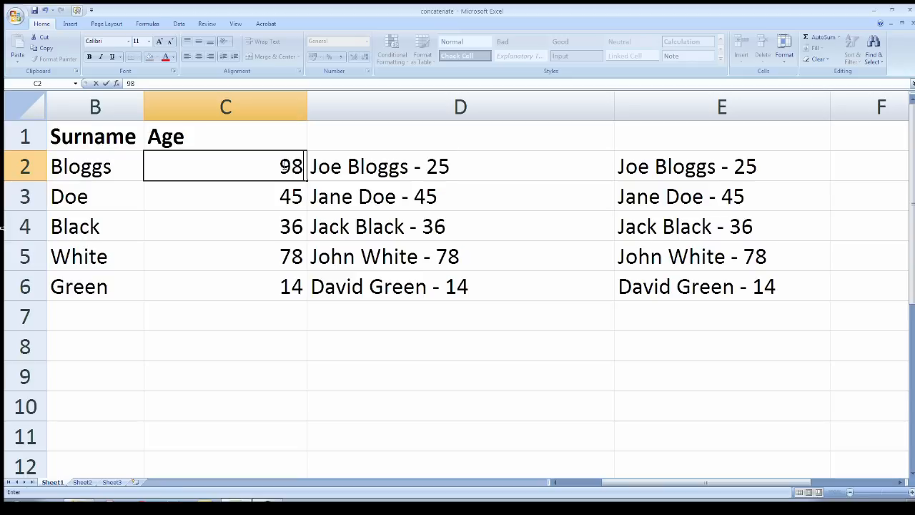
left_click(464, 200)
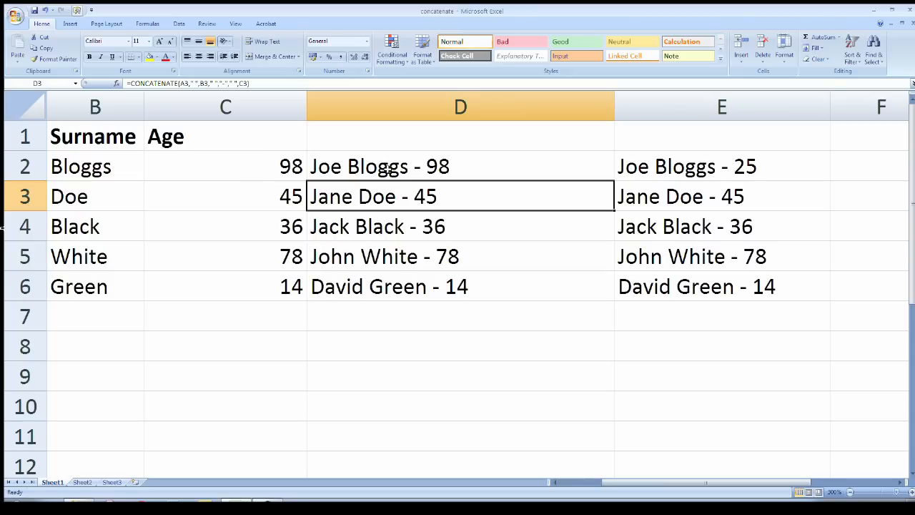
left_click(755, 167)
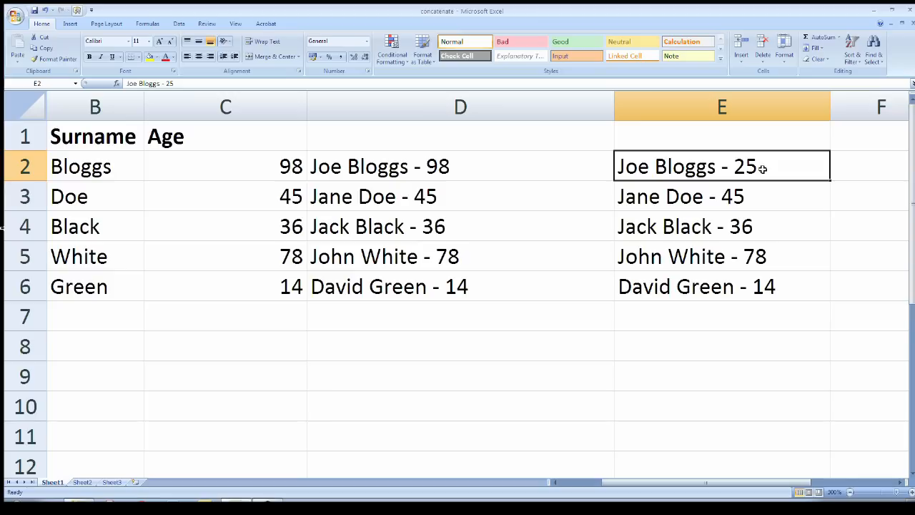